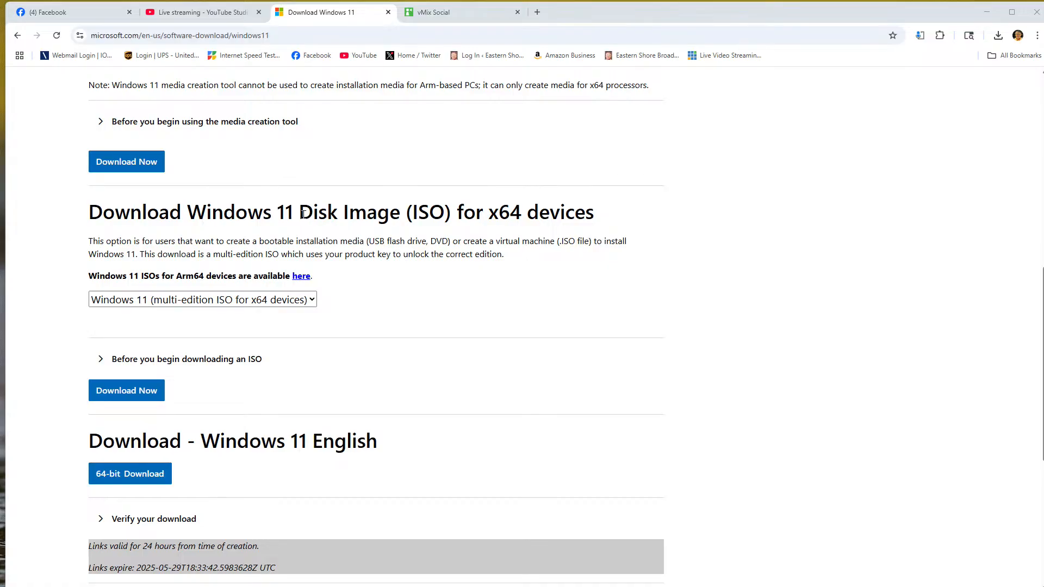
{"action": "left_click_drag", "start_coordinate": [305, 215], "coordinate": [450, 215]}
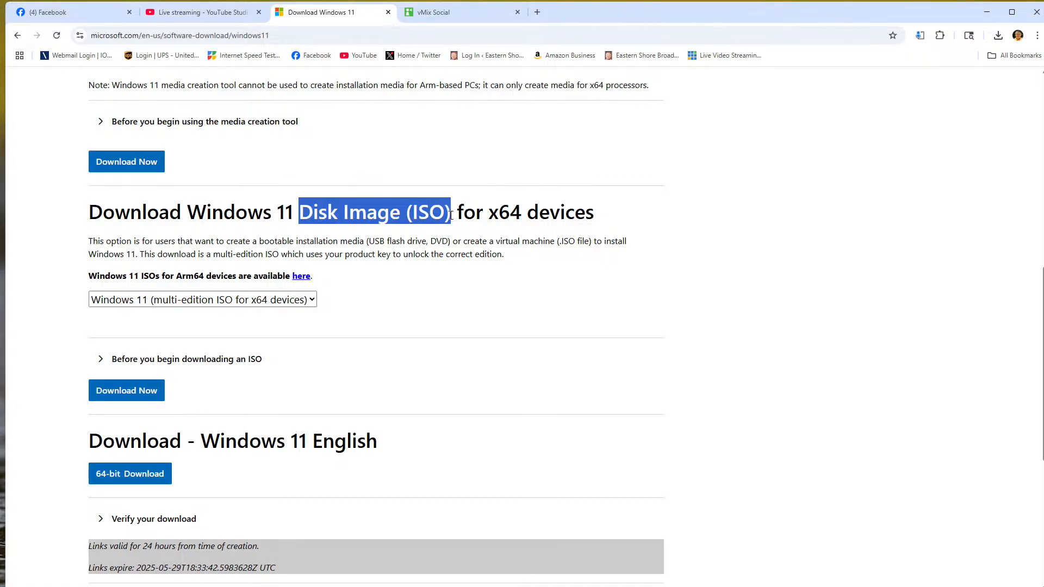
{"action": "left_click", "coordinate": [655, 250]}
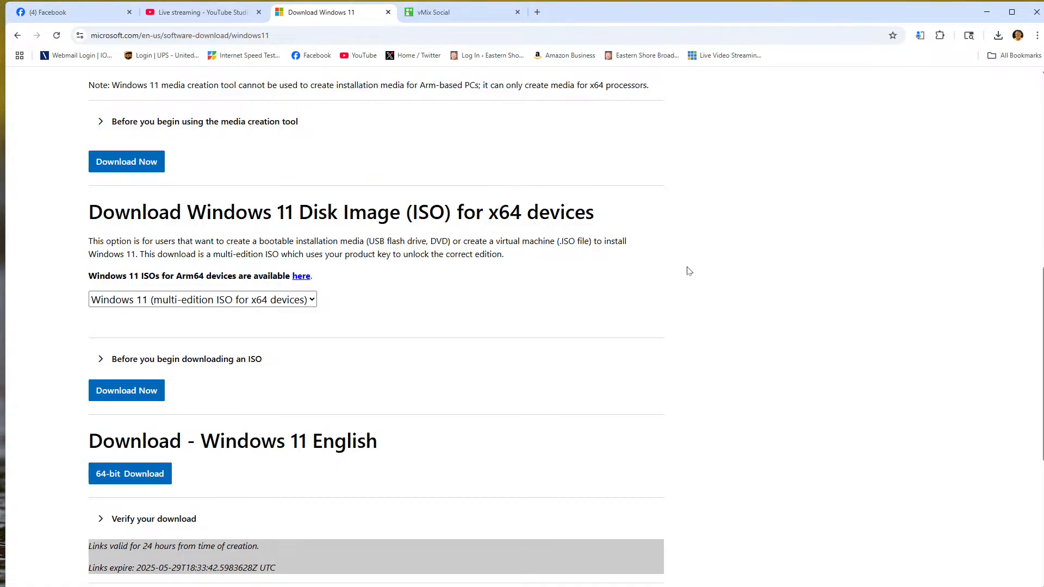
Step: Search the web for rufus in a new tab and open the rufus.ie website
{"action": "left_click", "coordinate": [537, 12]}
{"action": "left_click", "coordinate": [525, 35]}
{"action": "type", "text": "rufus"}
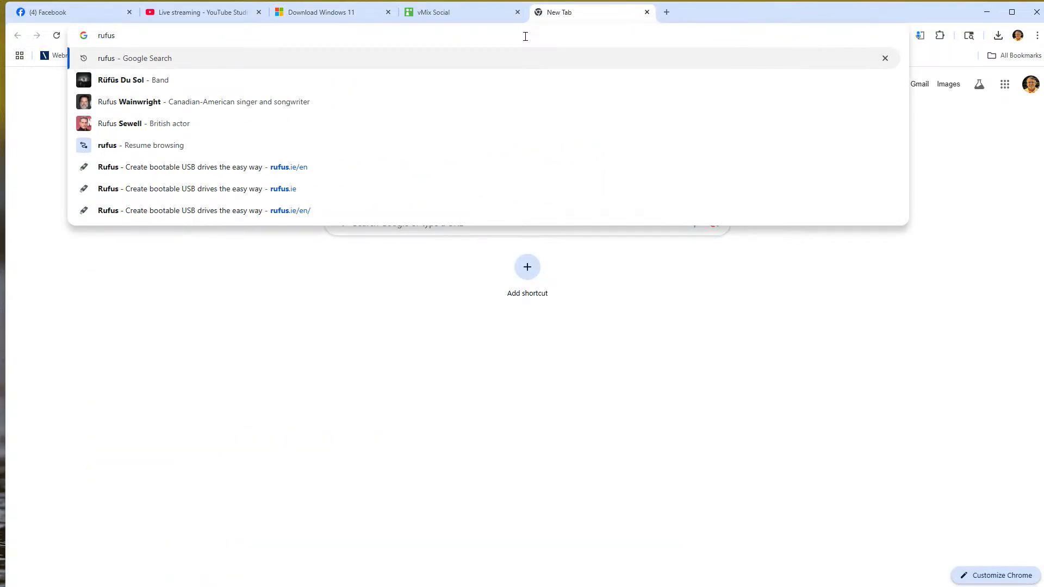
{"action": "key", "text": "Return"}
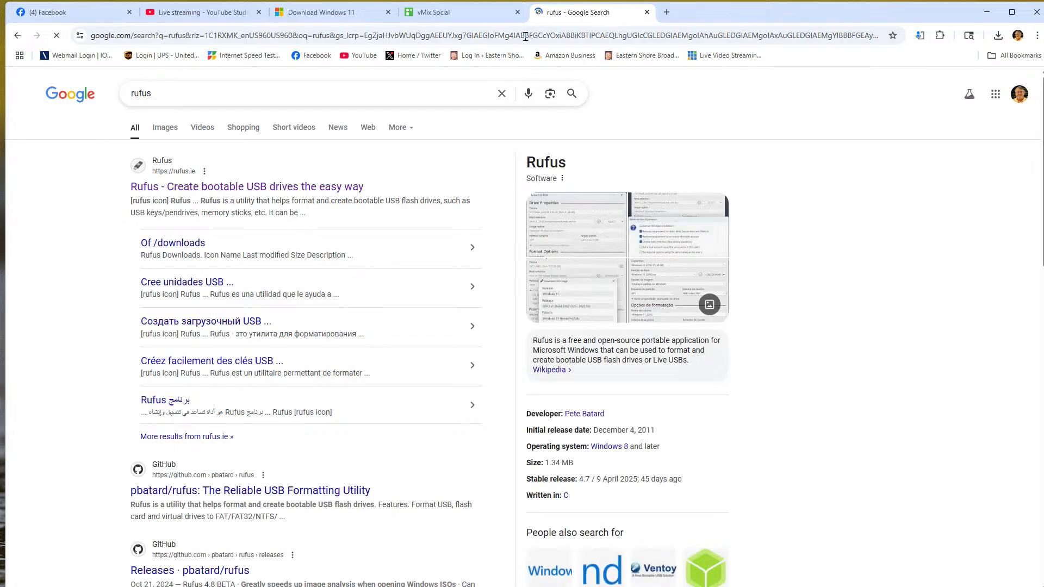
{"action": "left_click", "coordinate": [249, 190]}
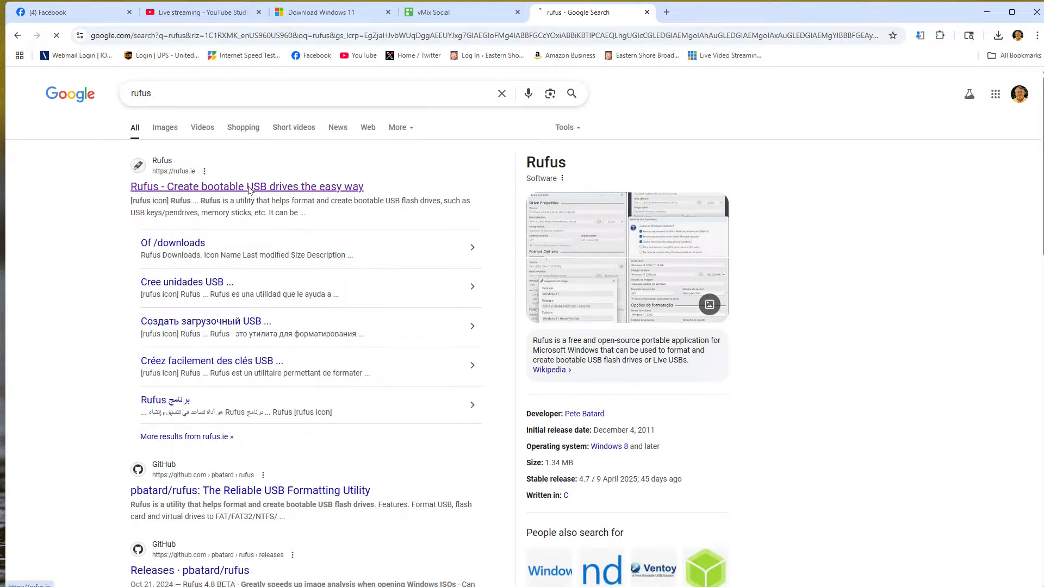
{"action": "scroll", "coordinate": [617, 361], "scroll_direction": "down", "scroll_amount": 5}
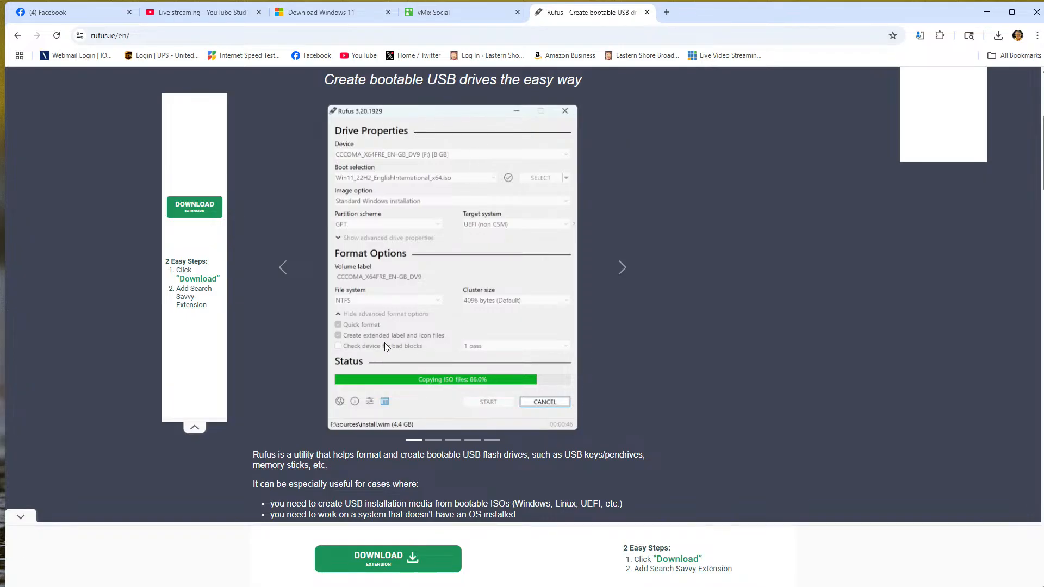
{"action": "scroll", "coordinate": [405, 352], "scroll_direction": "down", "scroll_amount": 3}
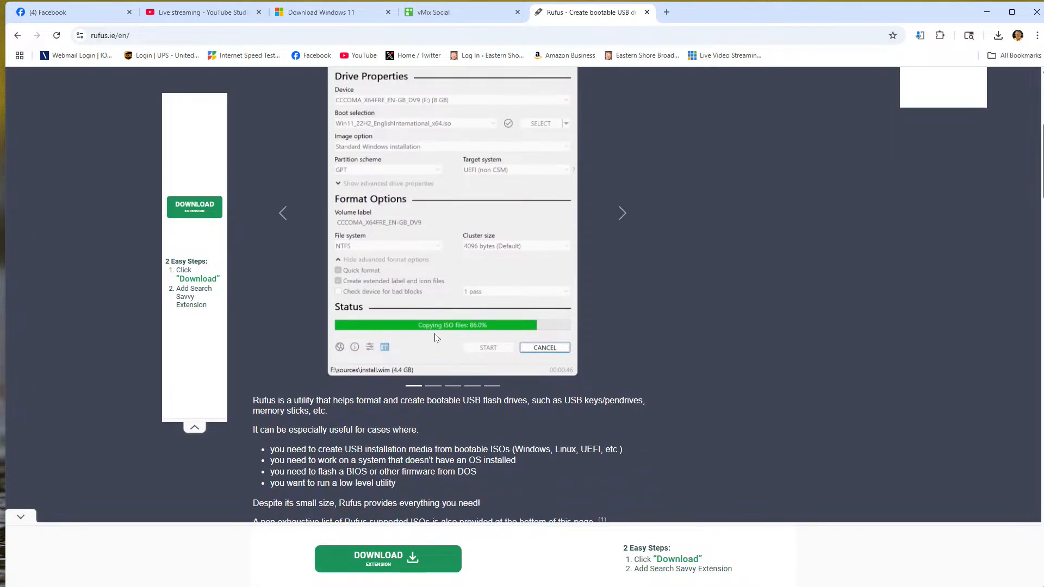
{"action": "scroll", "coordinate": [428, 323], "scroll_direction": "down", "scroll_amount": 8}
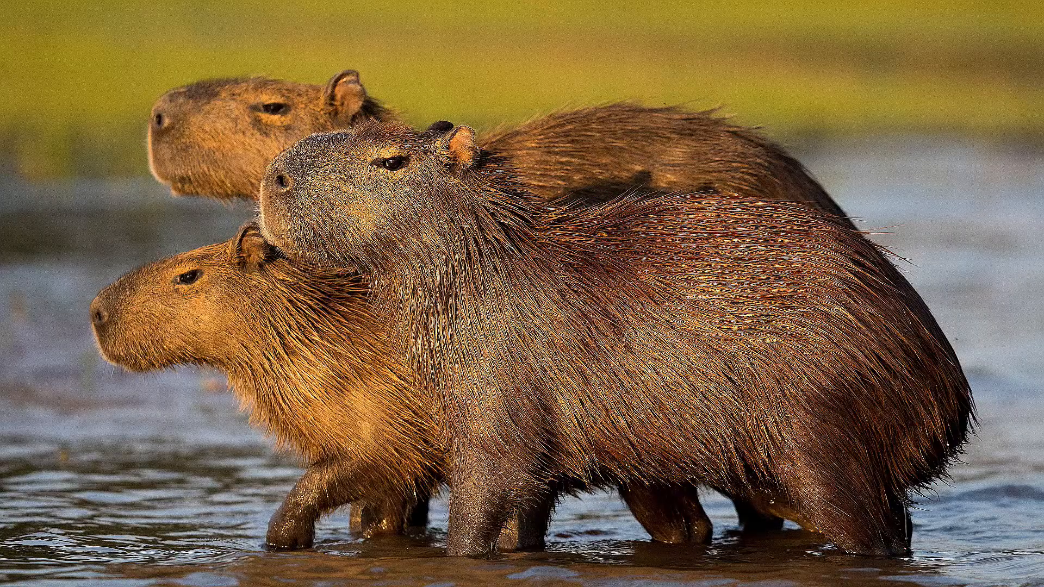
Step: Launch rufus-4.7 (1).exe from the Downloads folder in File Explorer and place its window beside the folder window
{"action": "key", "text": "super+e"}
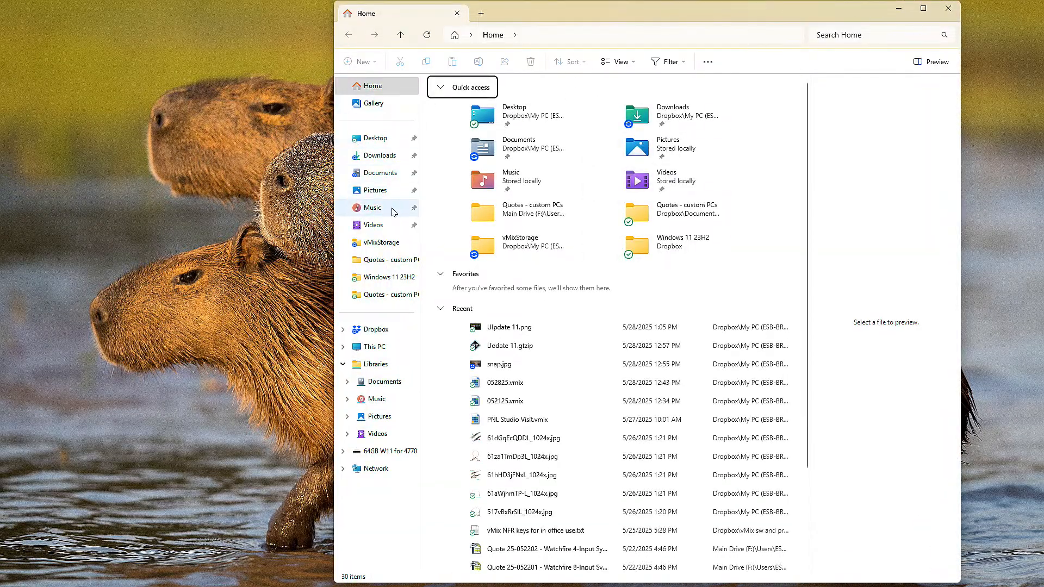
{"action": "left_click", "coordinate": [377, 159]}
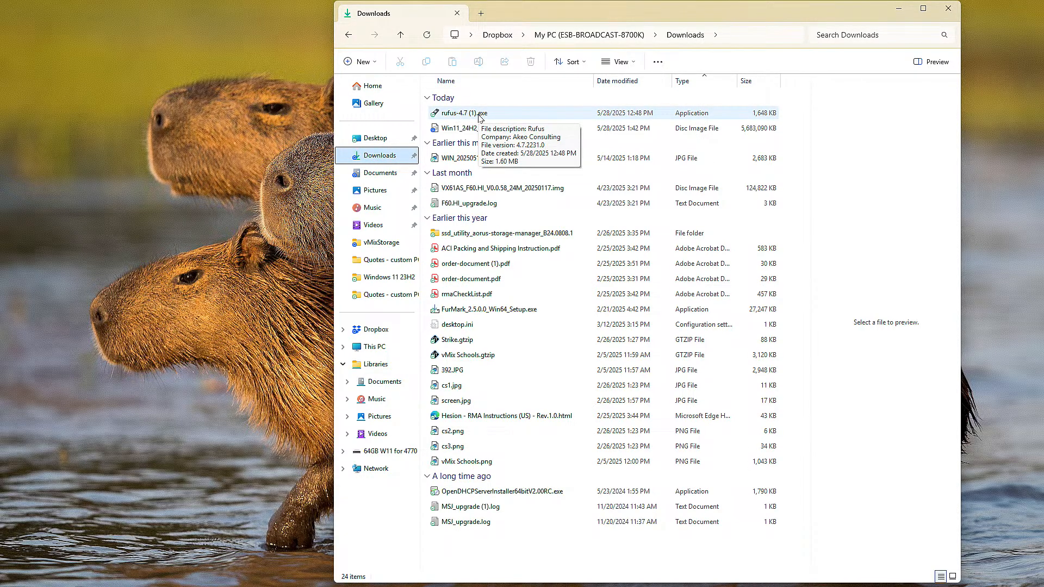
{"action": "left_click", "coordinate": [479, 116]}
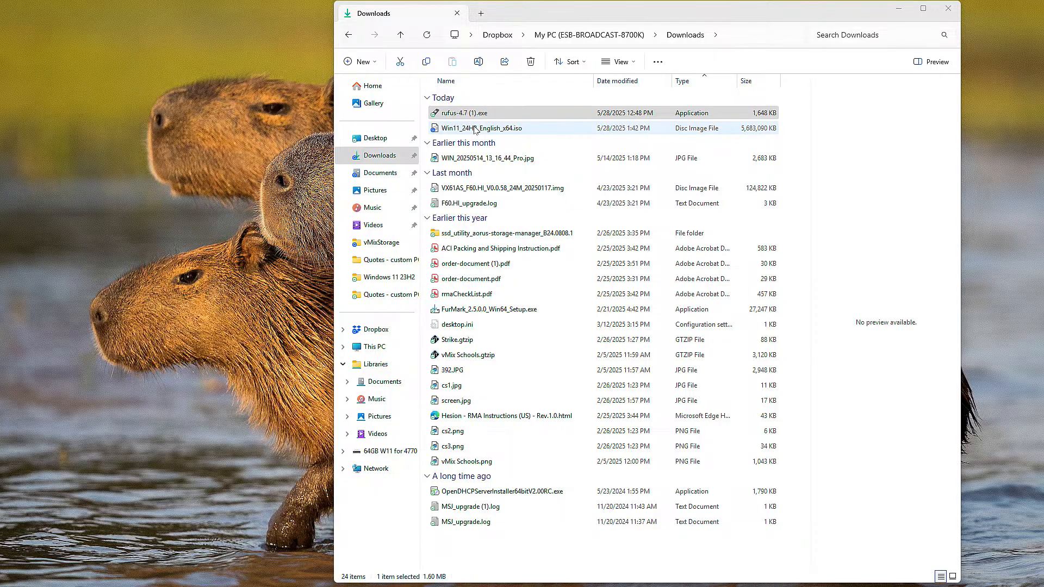
{"action": "left_click_drag", "start_coordinate": [636, 147], "coordinate": [189, 94]}
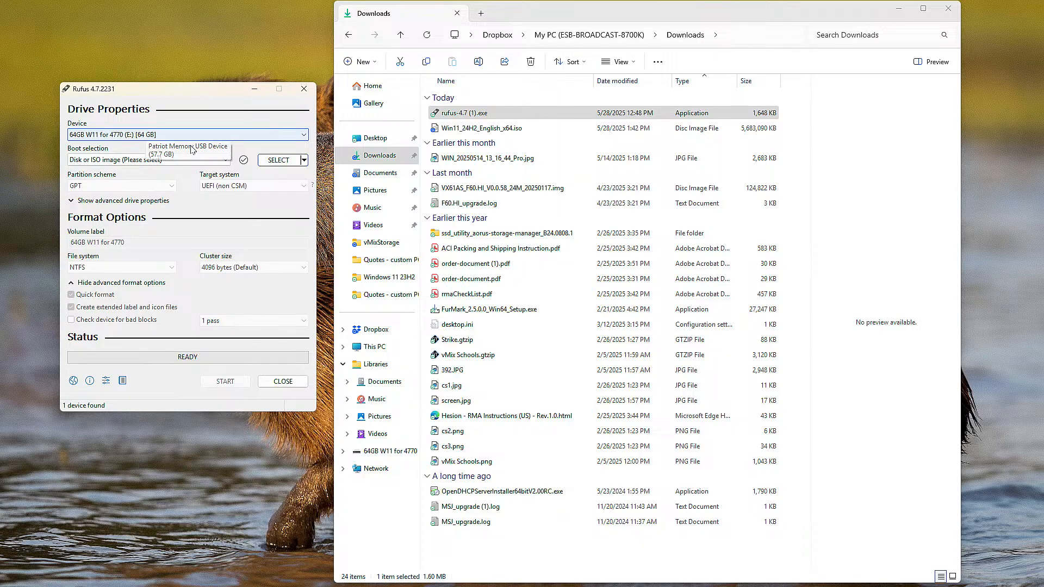
Step: Choose Disk or ISO image as the boot selection in Rufus
{"action": "left_click", "coordinate": [180, 162]}
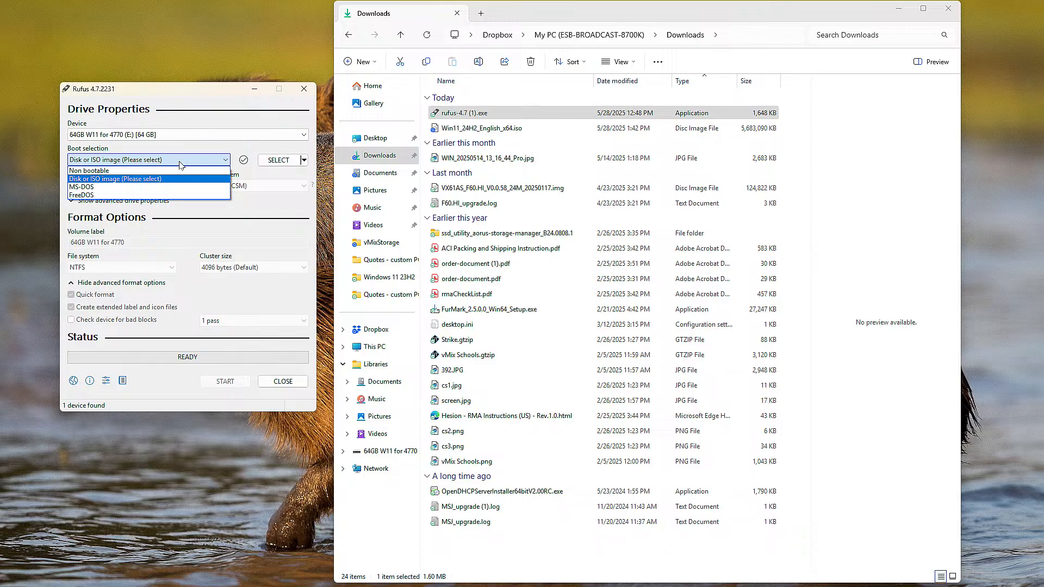
{"action": "left_click", "coordinate": [170, 179]}
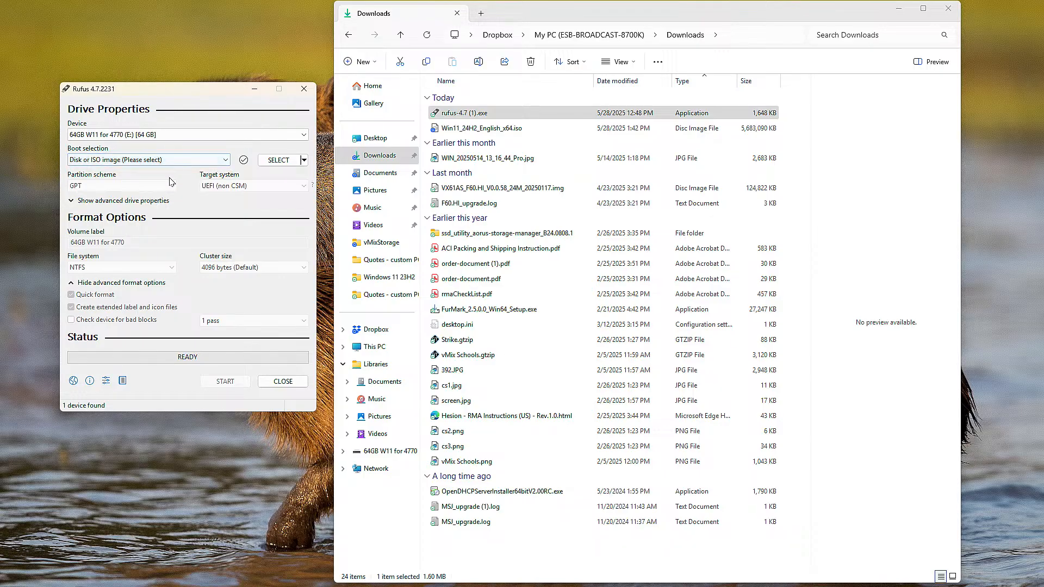
Step: Switch the image source mode beside the boot selection to DOWNLOAD and back to SELECT
{"action": "left_click", "coordinate": [304, 159]}
{"action": "left_click", "coordinate": [296, 186]}
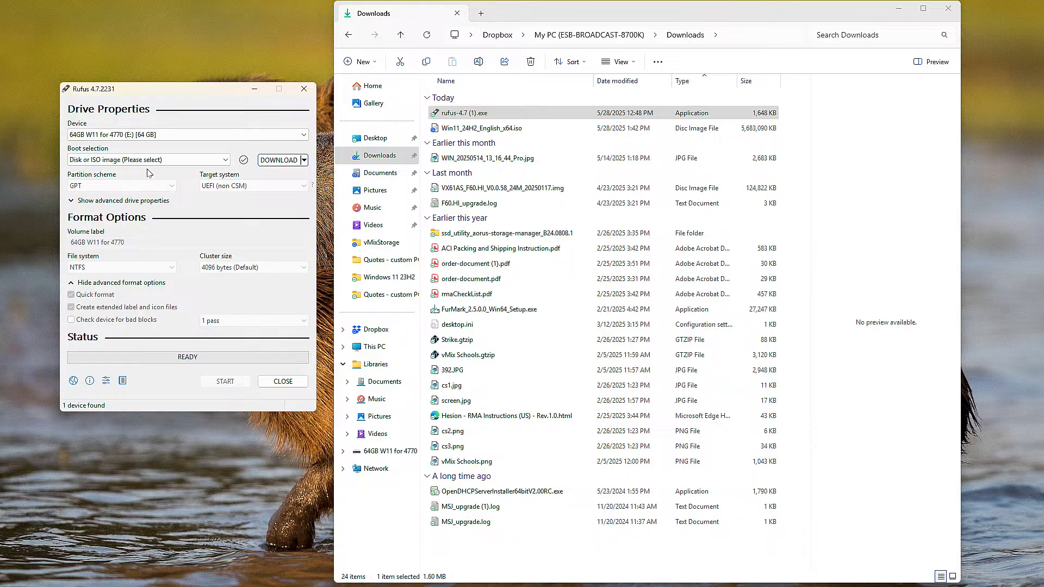
{"action": "left_click", "coordinate": [301, 161]}
{"action": "left_click", "coordinate": [291, 175]}
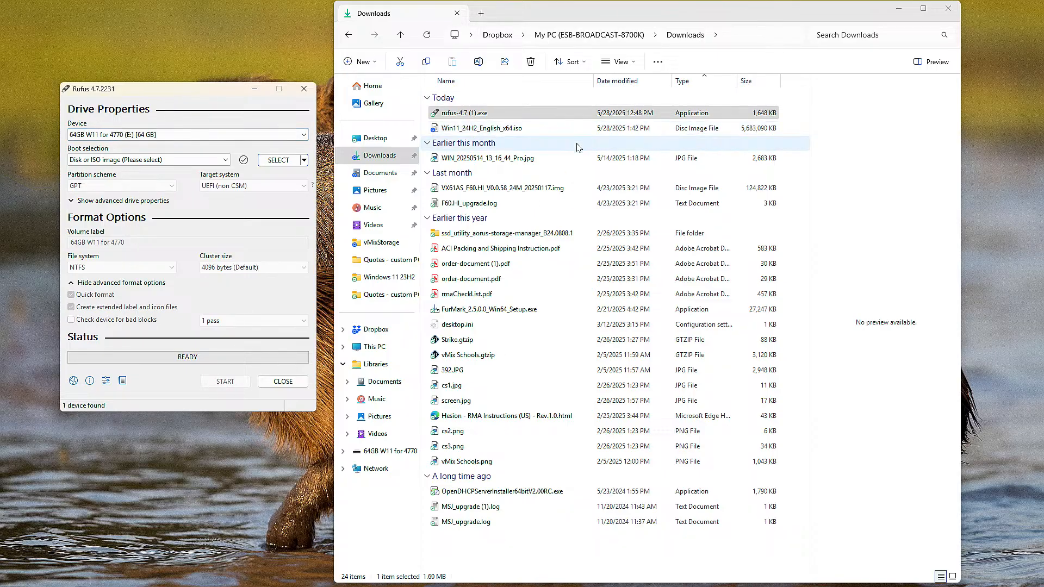
Step: Close the Downloads folder window, return to the rufus.ie page in Chrome and look through its usage, changelog and source code sections
{"action": "left_click", "coordinate": [948, 9]}
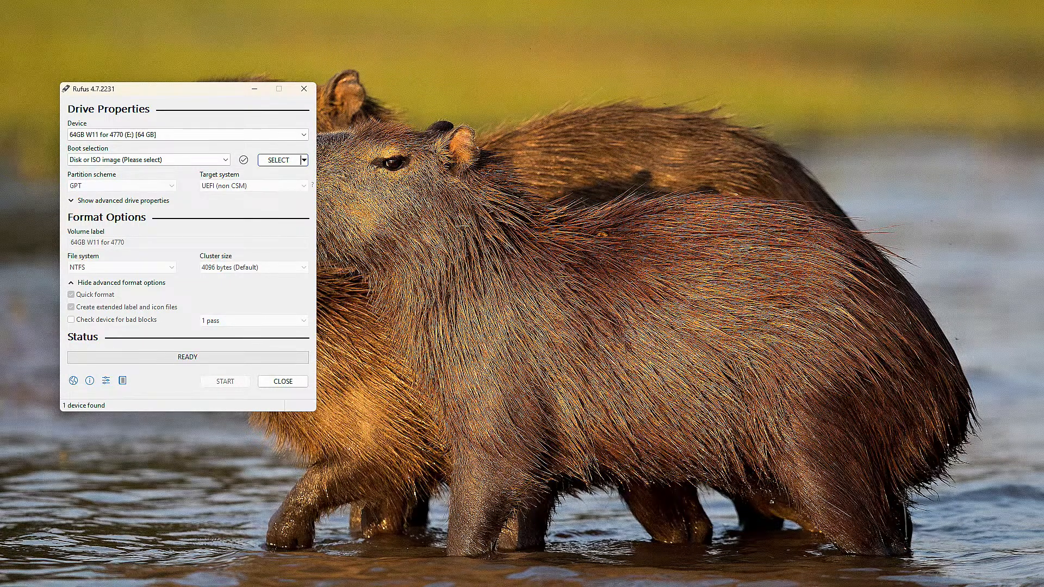
{"action": "key", "text": "alt+Tab"}
{"action": "scroll", "coordinate": [753, 279], "scroll_direction": "down", "scroll_amount": 5}
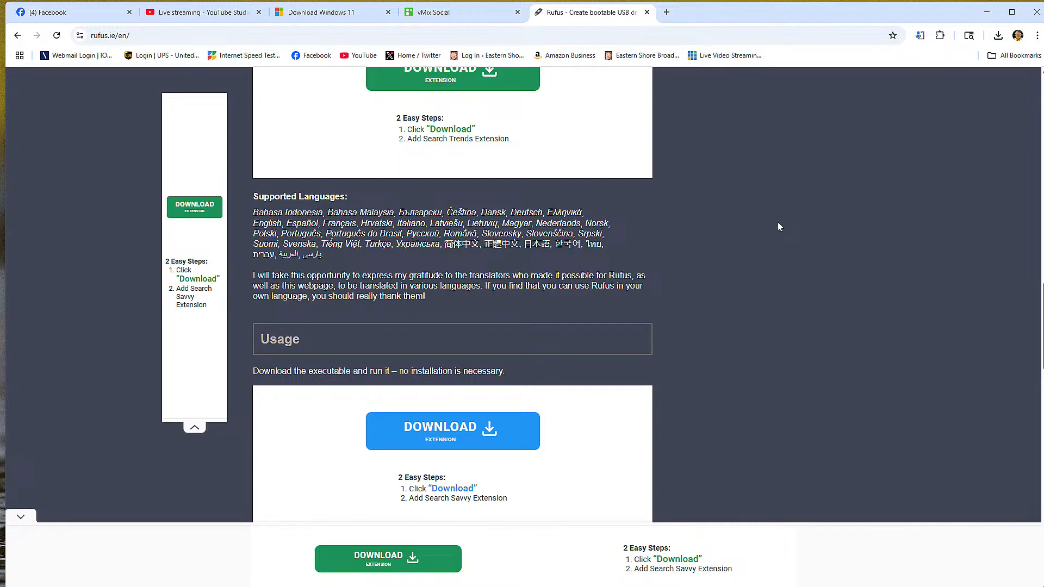
{"action": "scroll", "coordinate": [778, 222], "scroll_direction": "down", "scroll_amount": 5}
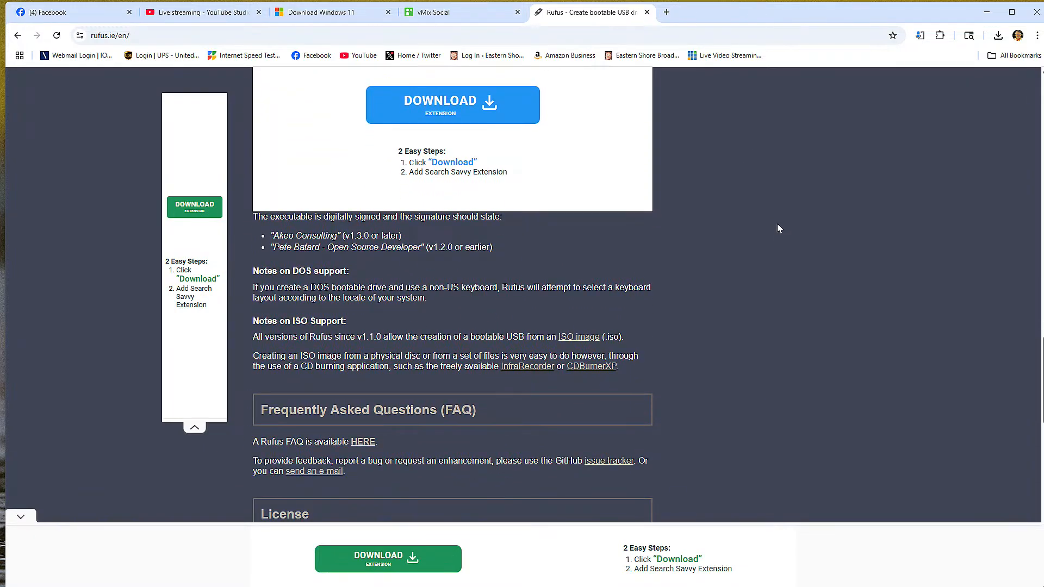
{"action": "scroll", "coordinate": [798, 228], "scroll_direction": "down", "scroll_amount": 3}
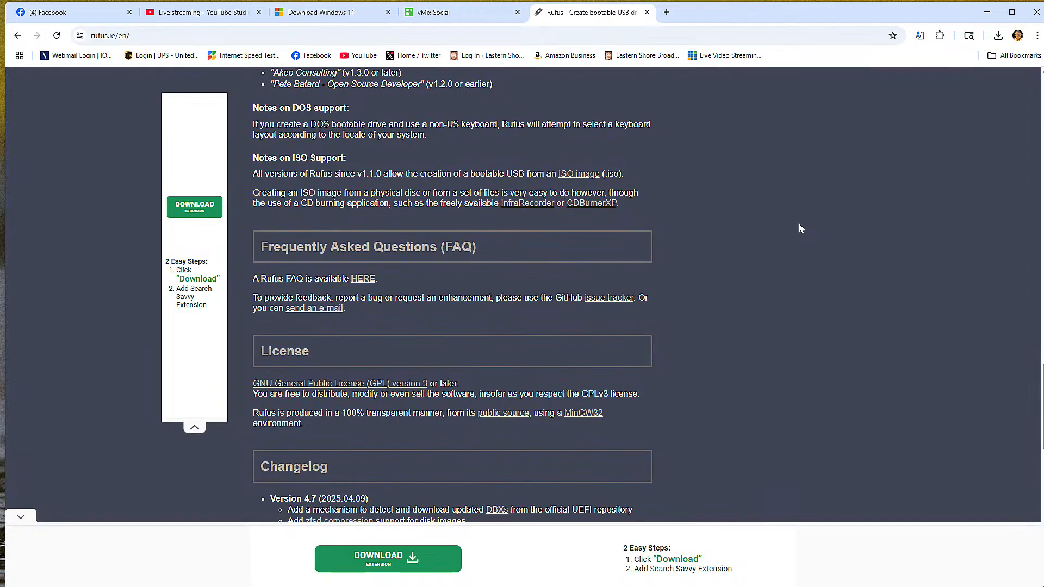
{"action": "scroll", "coordinate": [795, 236], "scroll_direction": "down", "scroll_amount": 5}
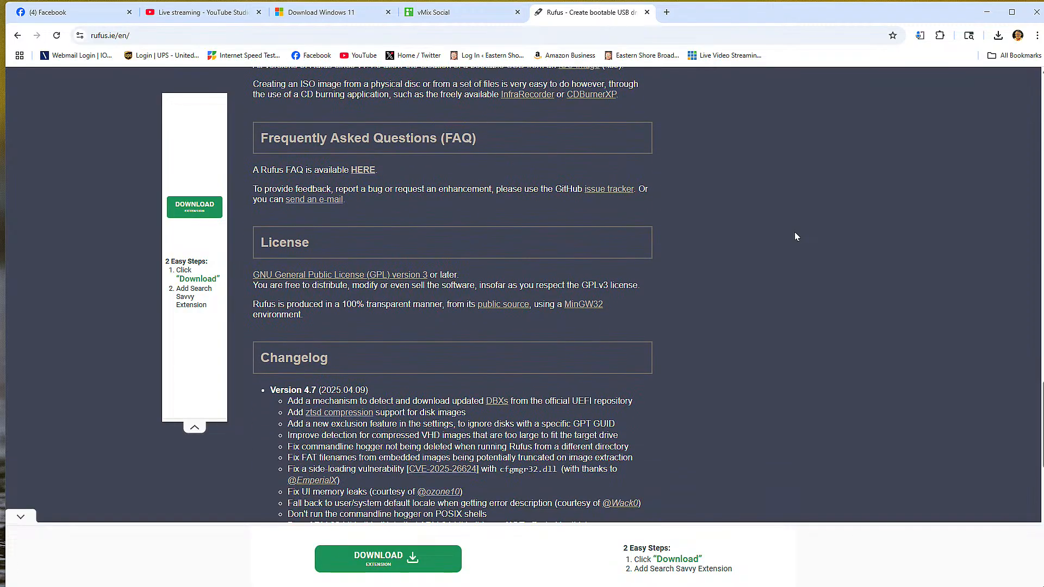
{"action": "scroll", "coordinate": [795, 234], "scroll_direction": "down", "scroll_amount": 8}
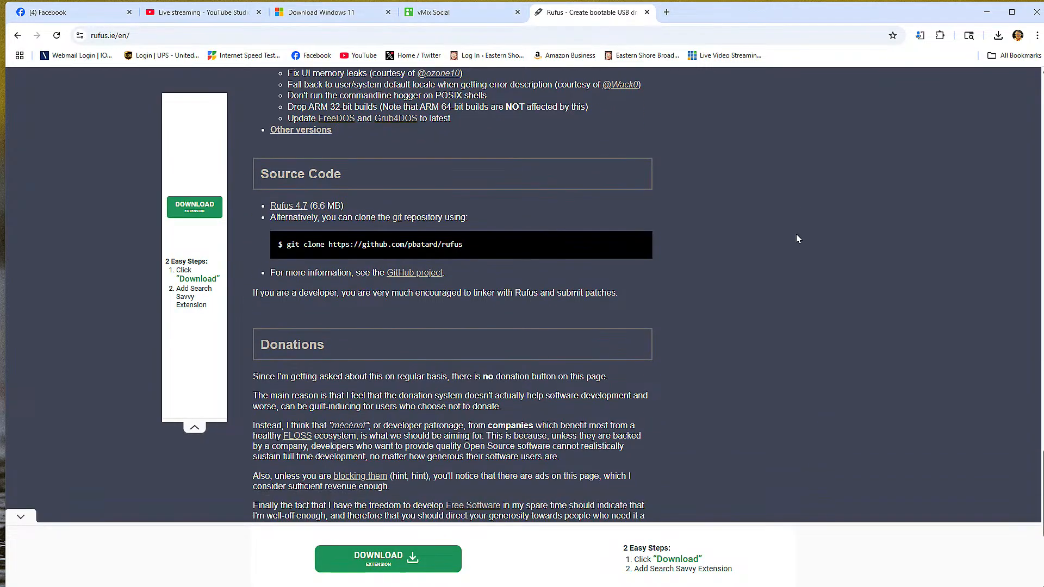
{"action": "scroll", "coordinate": [825, 239], "scroll_direction": "up", "scroll_amount": 15}
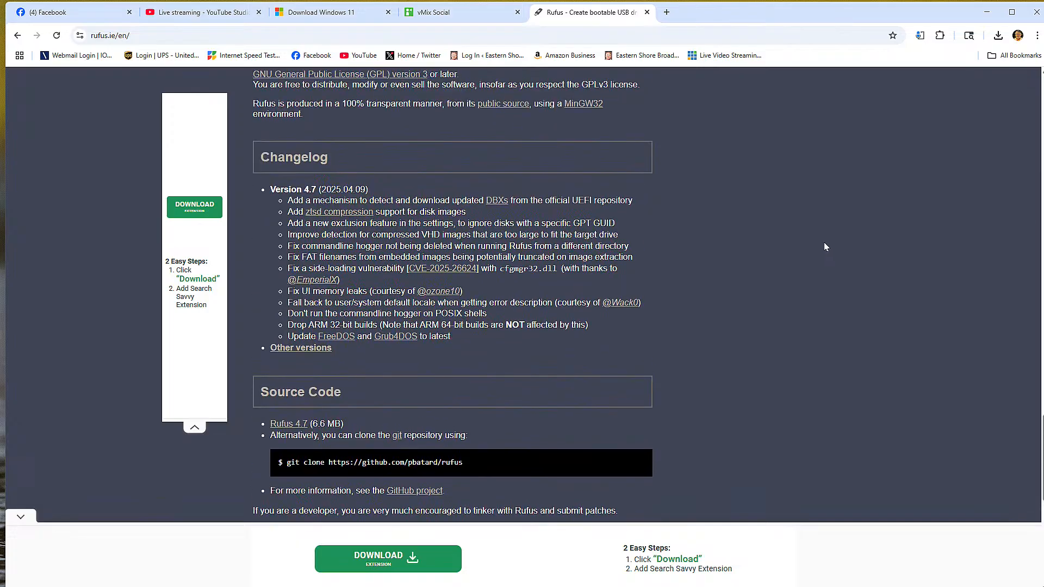
{"action": "scroll", "coordinate": [824, 250], "scroll_direction": "up", "scroll_amount": 8}
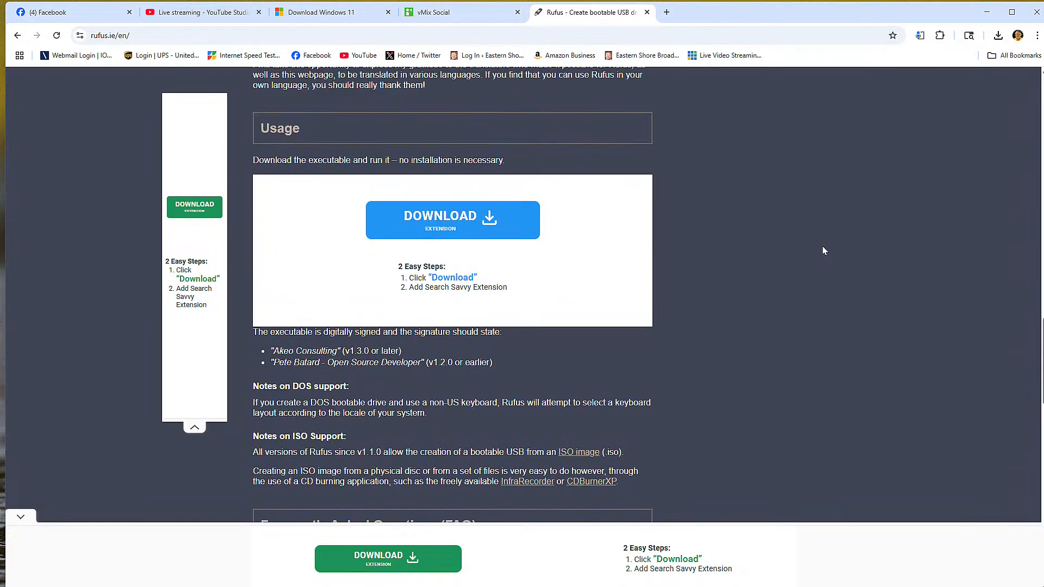
{"action": "scroll", "coordinate": [823, 251], "scroll_direction": "down", "scroll_amount": 3}
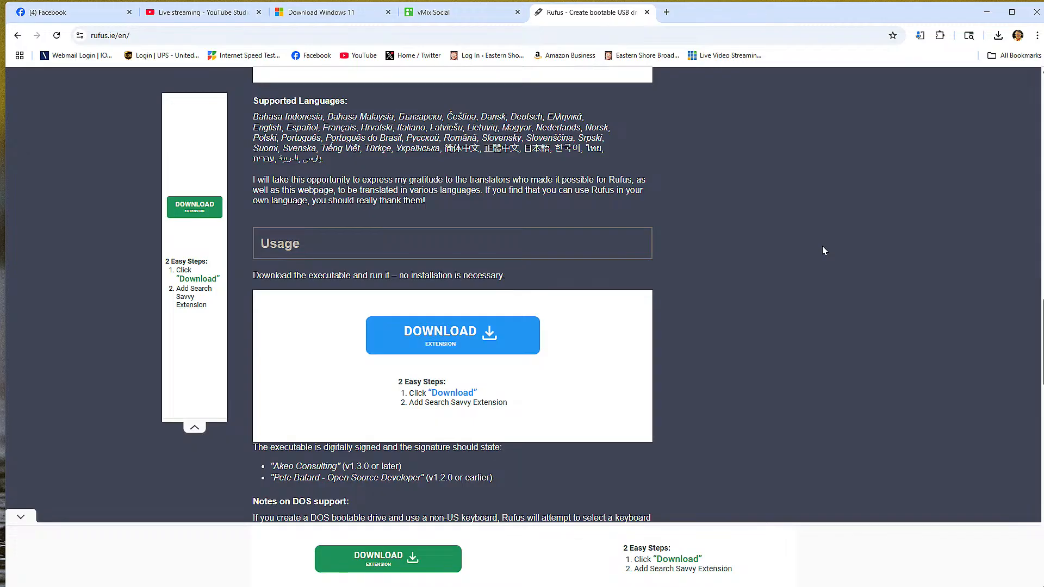
{"action": "scroll", "coordinate": [823, 249], "scroll_direction": "down", "scroll_amount": 3}
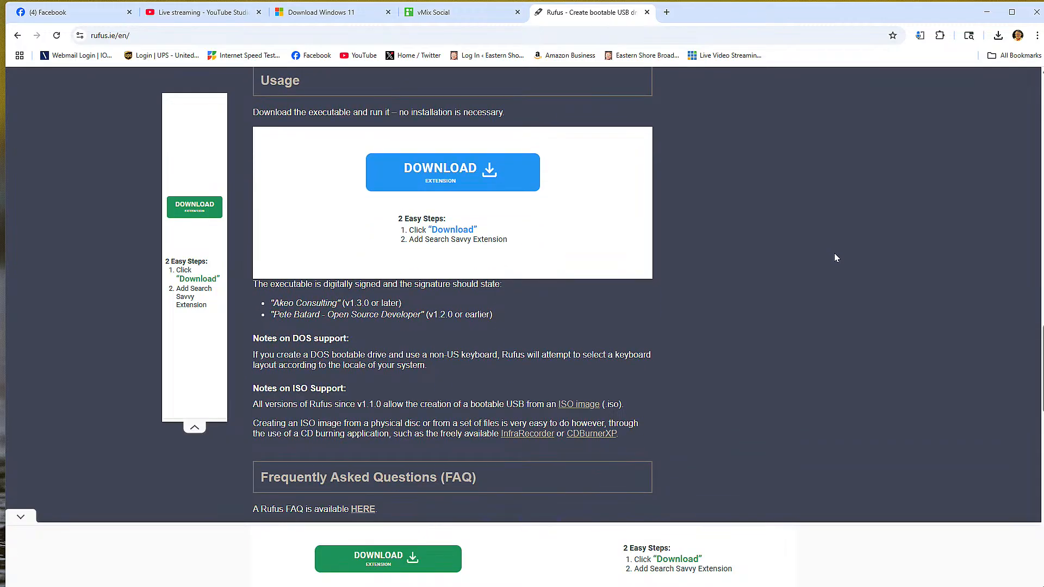
{"action": "scroll", "coordinate": [832, 258], "scroll_direction": "down", "scroll_amount": 4}
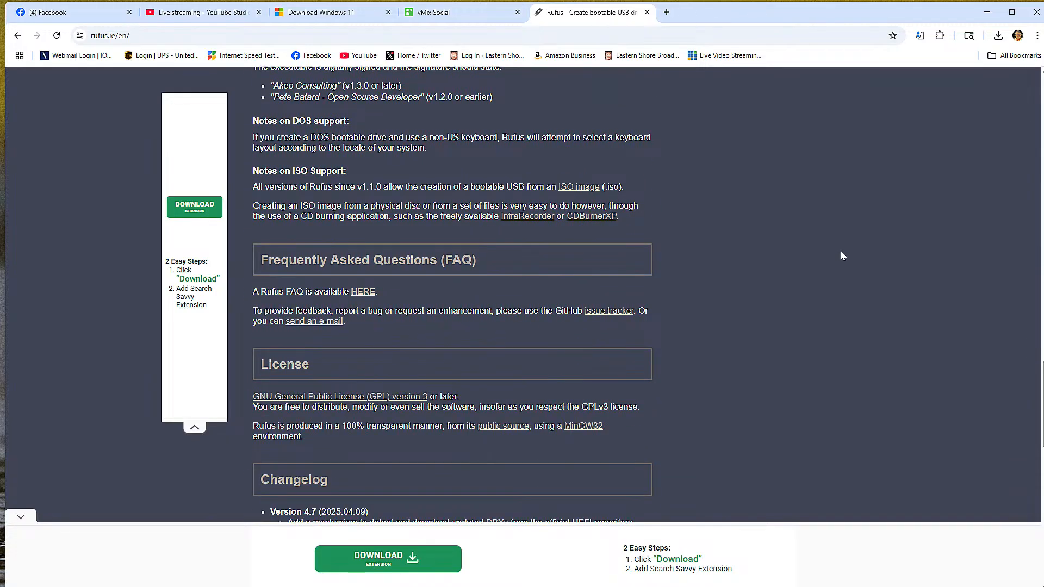